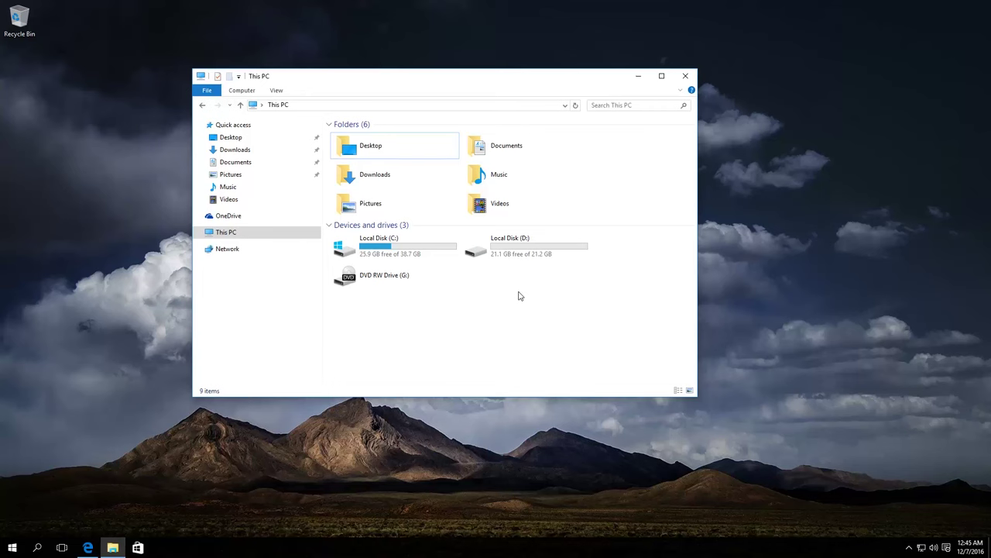
# Check the sizes of Local Disk (C:) and Local Disk (D:) in This PC
pyautogui.click(432, 245)
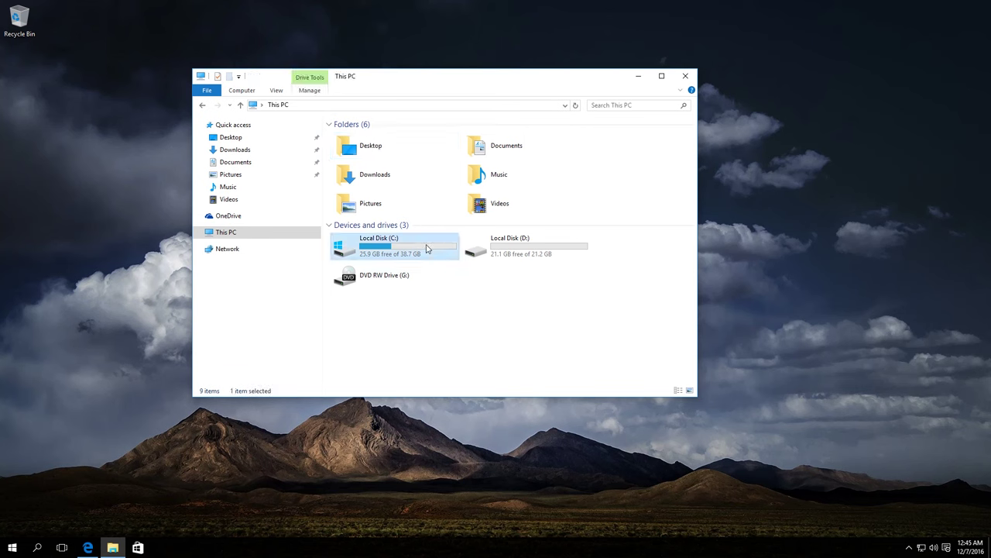
pyautogui.click(515, 259)
pyautogui.click(524, 309)
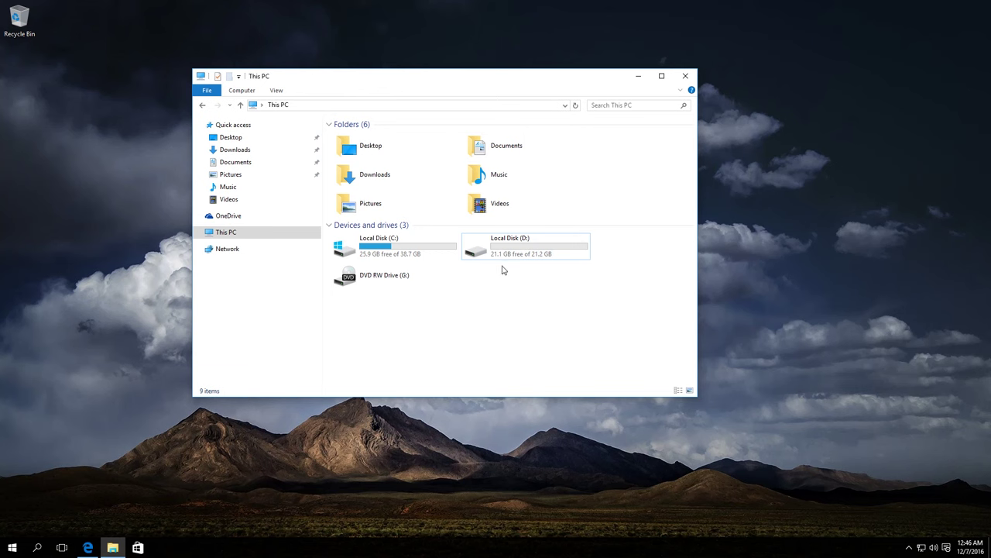
pyautogui.click(534, 251)
# Open Disk Management from the Win+X menu, maximized, and select the 38.77 GB C: and 21.23 GB D: partitions
pyautogui.rightClick(13, 547)
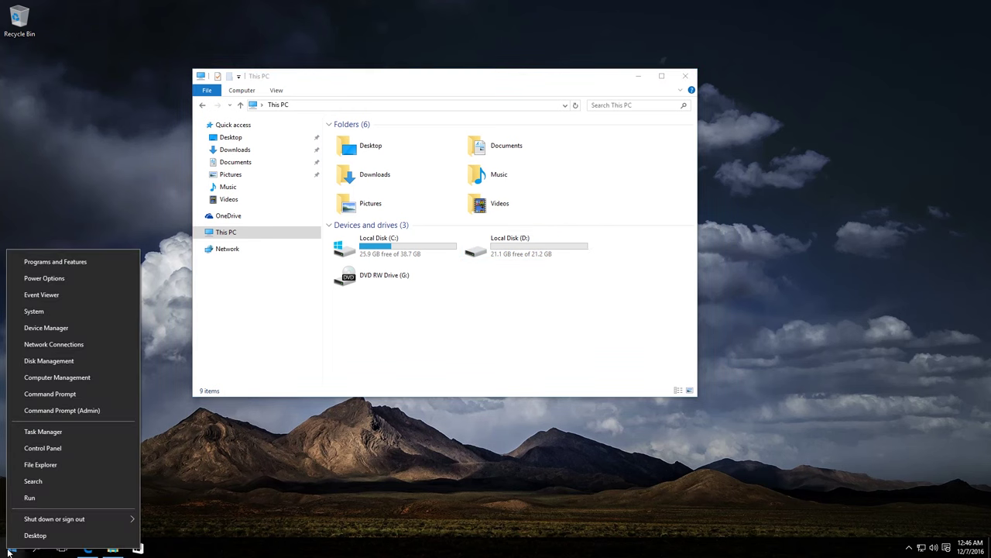
pyautogui.click(56, 361)
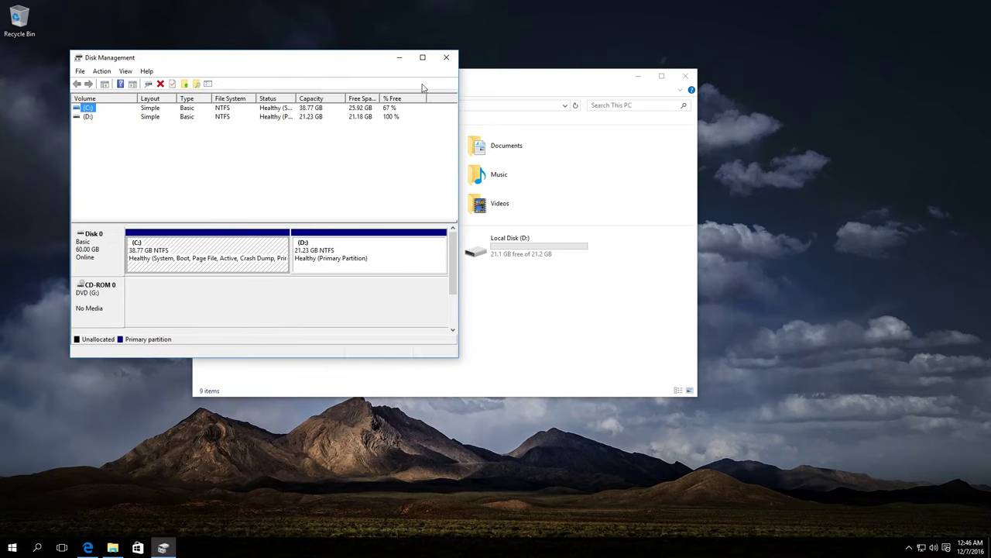
pyautogui.click(422, 57)
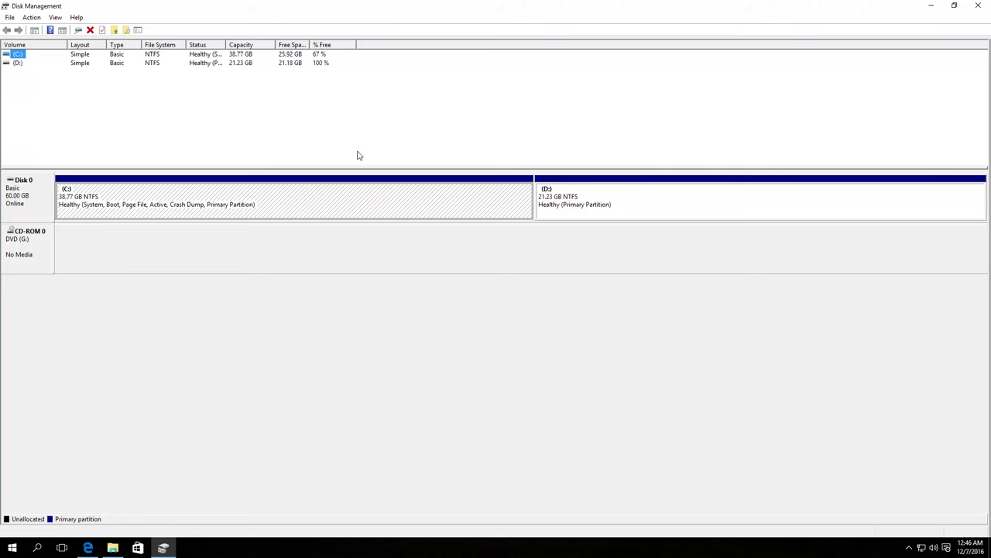
pyautogui.click(364, 195)
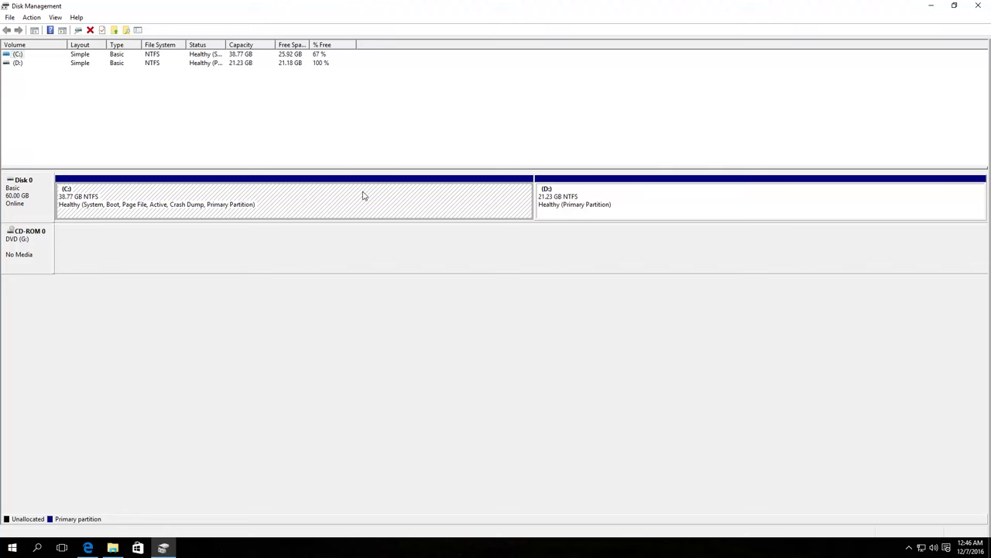
pyautogui.click(594, 206)
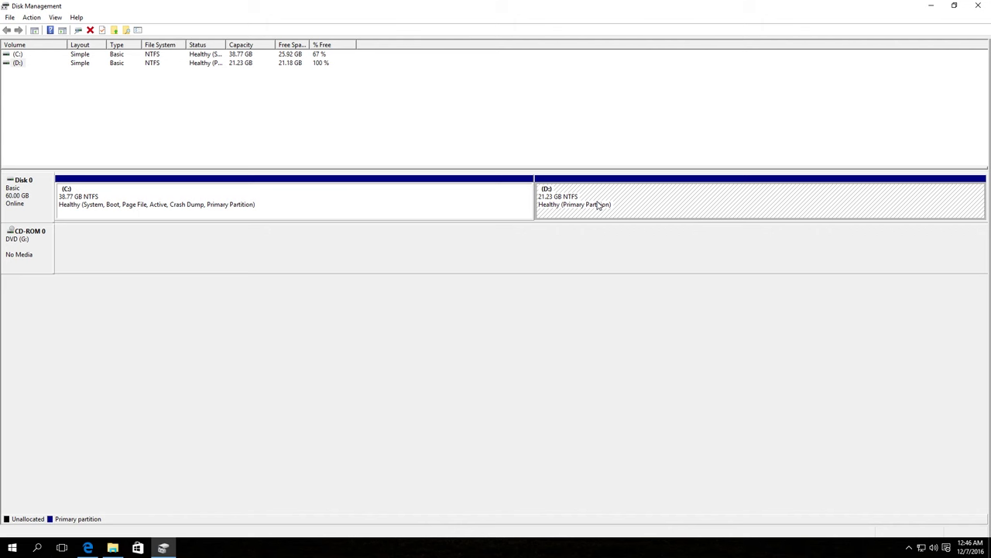
# Delete the 21.23 GB D: volume and confirm, leaving it unallocated
pyautogui.rightClick(597, 206)
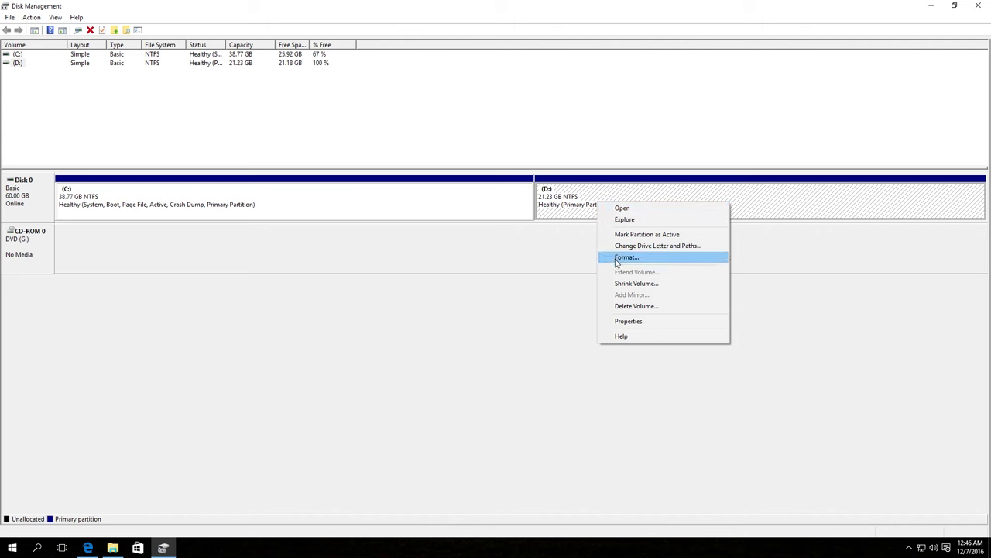
pyautogui.click(629, 306)
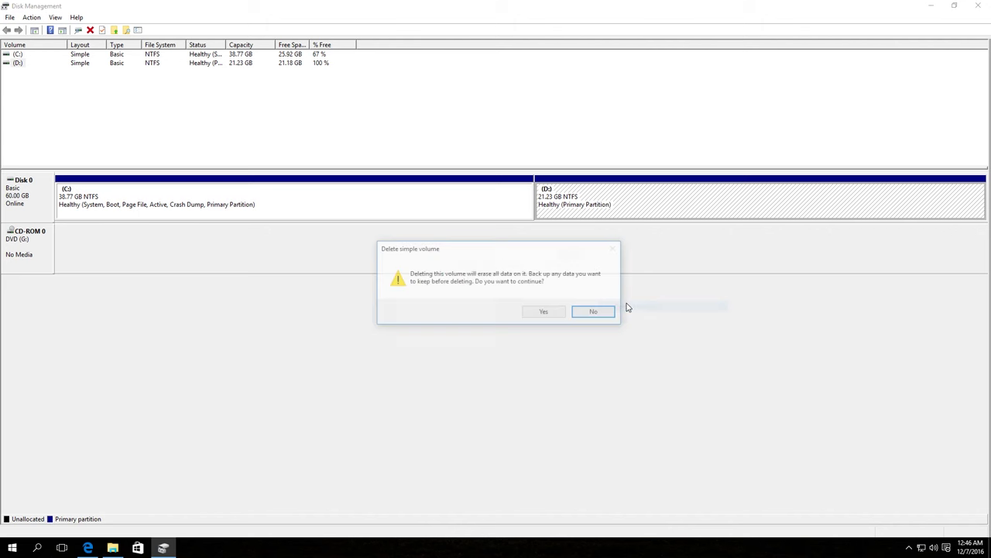
pyautogui.click(546, 313)
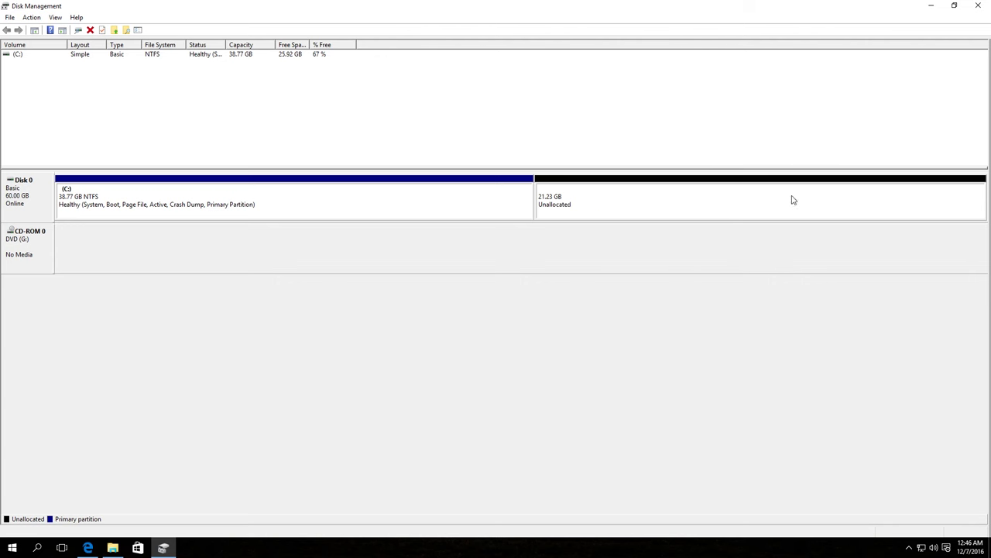
# Extend C: by 5000 MB of the unallocated space, growing it to 43.65 GB
pyautogui.rightClick(431, 192)
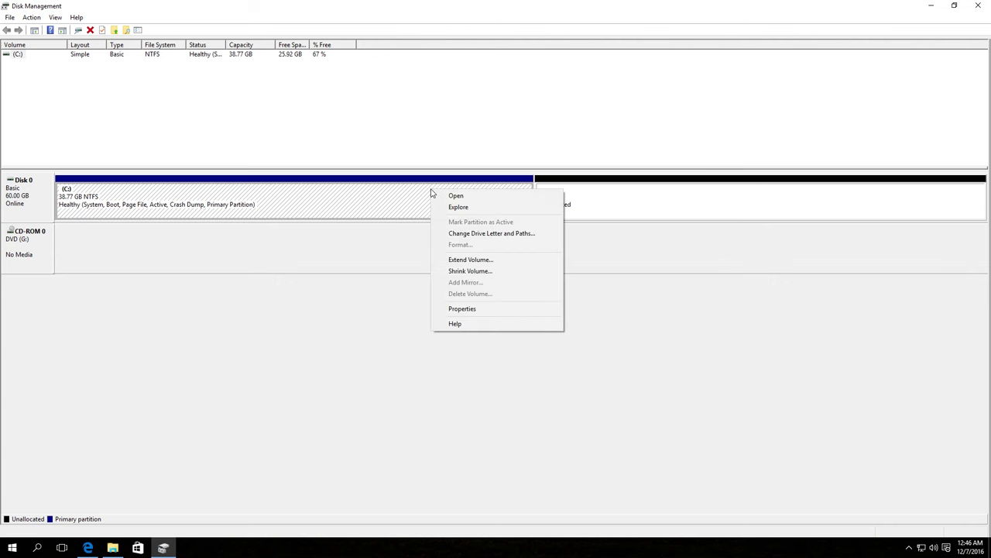
pyautogui.click(460, 260)
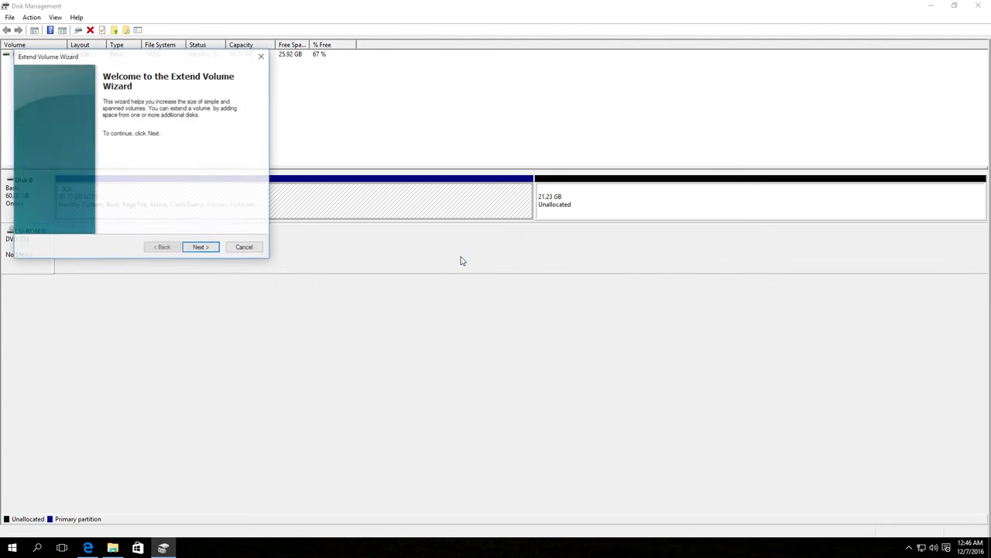
pyautogui.click(201, 248)
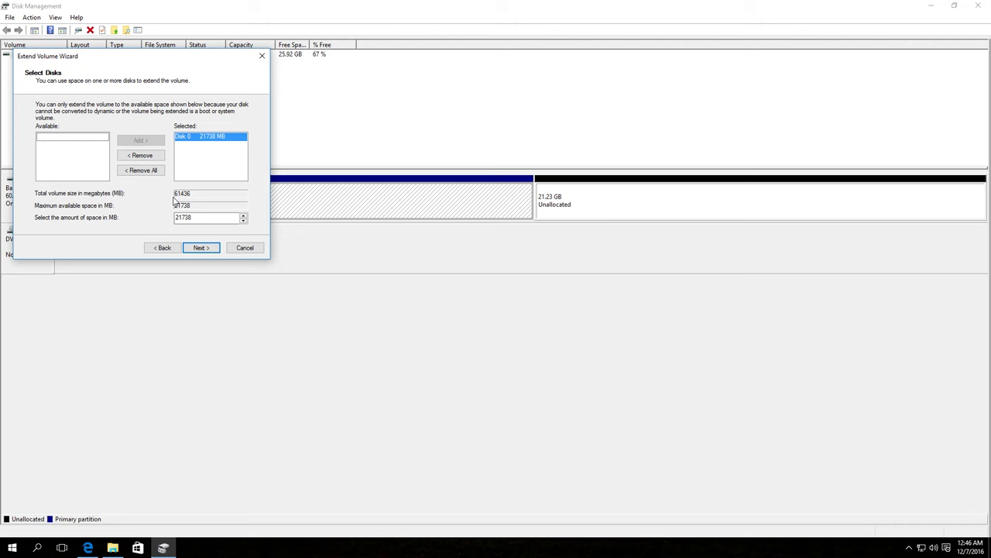
pyautogui.doubleClick(204, 217)
pyautogui.write('5000')
pyautogui.click(201, 247)
pyautogui.click(201, 248)
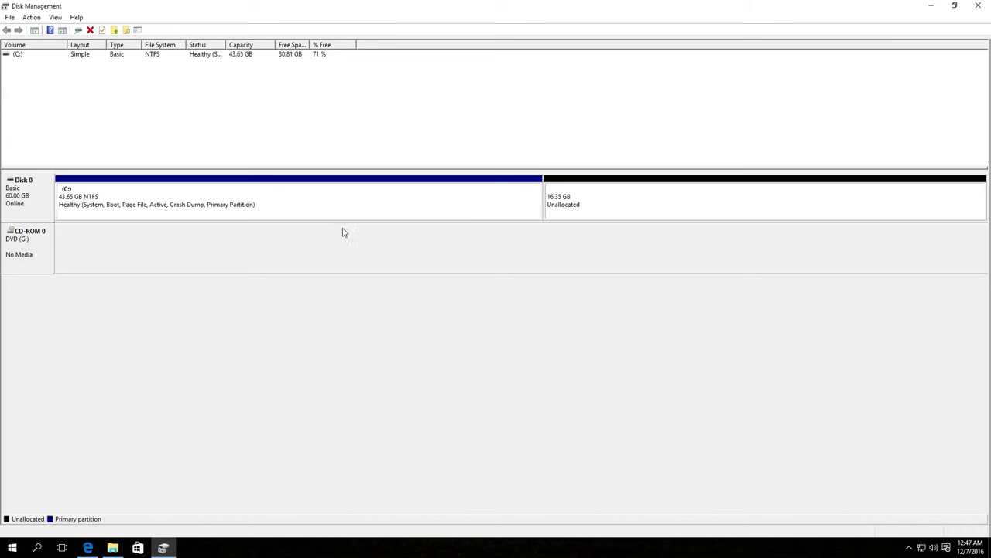
# Create a 16.35 GB NTFS 'New Volume' as drive D: in the remaining unallocated space
pyautogui.rightClick(670, 203)
pyautogui.click(693, 206)
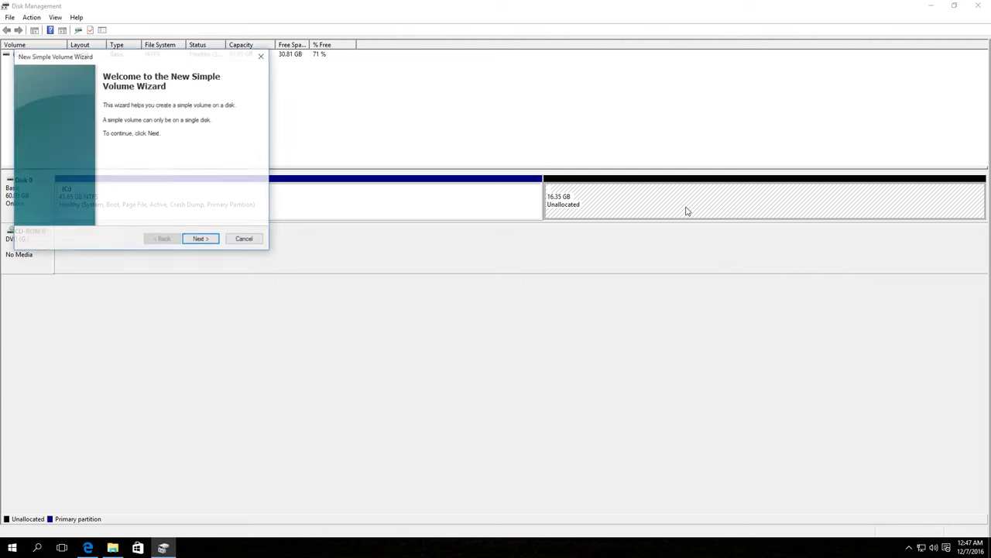
pyautogui.click(211, 241)
pyautogui.click(207, 242)
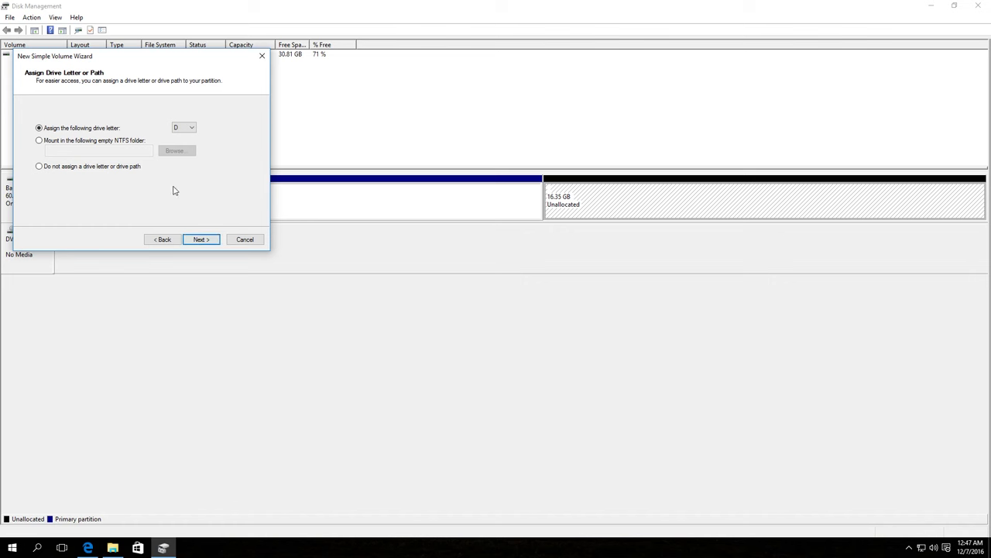
pyautogui.click(200, 241)
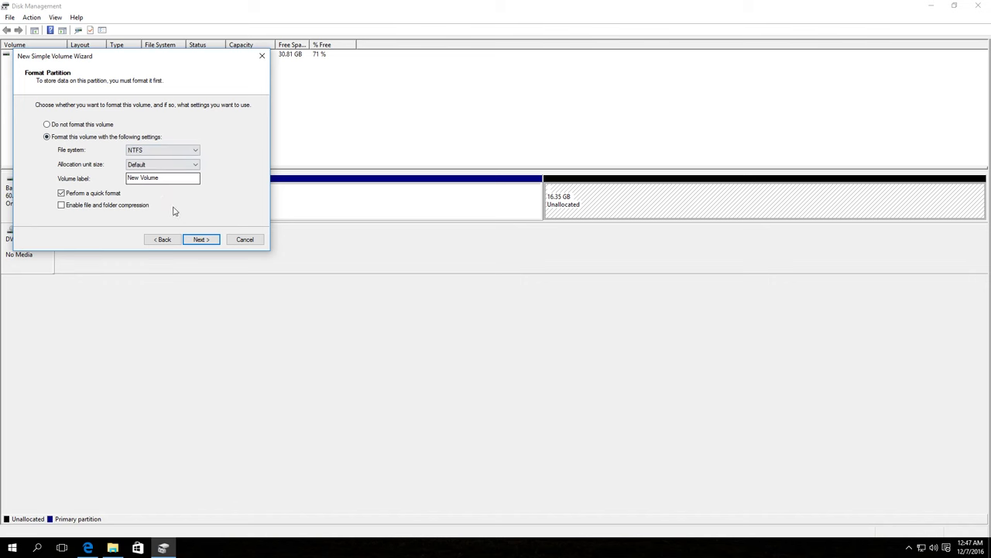
pyautogui.click(201, 239)
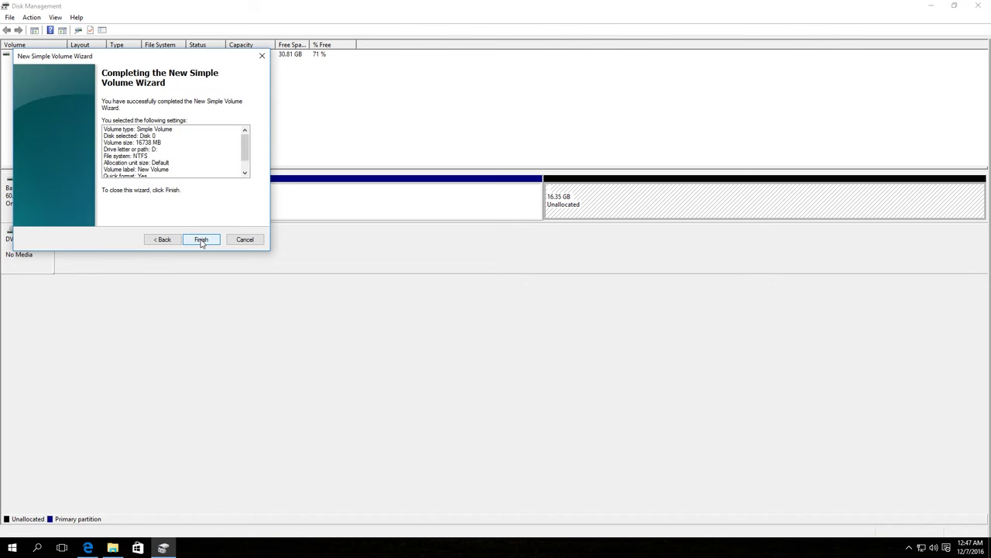
pyautogui.click(201, 240)
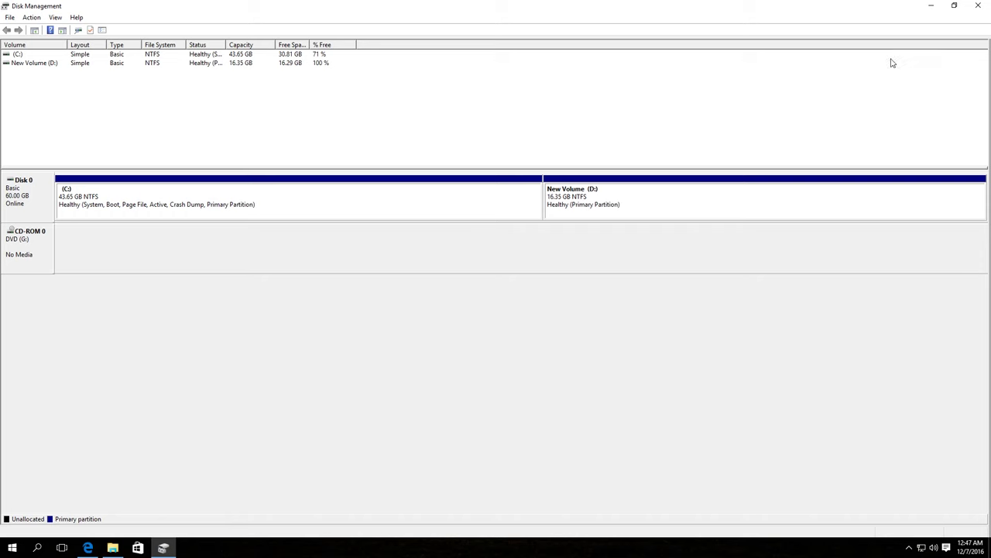
# Close Disk Management and bring up the AOMEI Partition Assistant download page in Edge
pyautogui.click(976, 8)
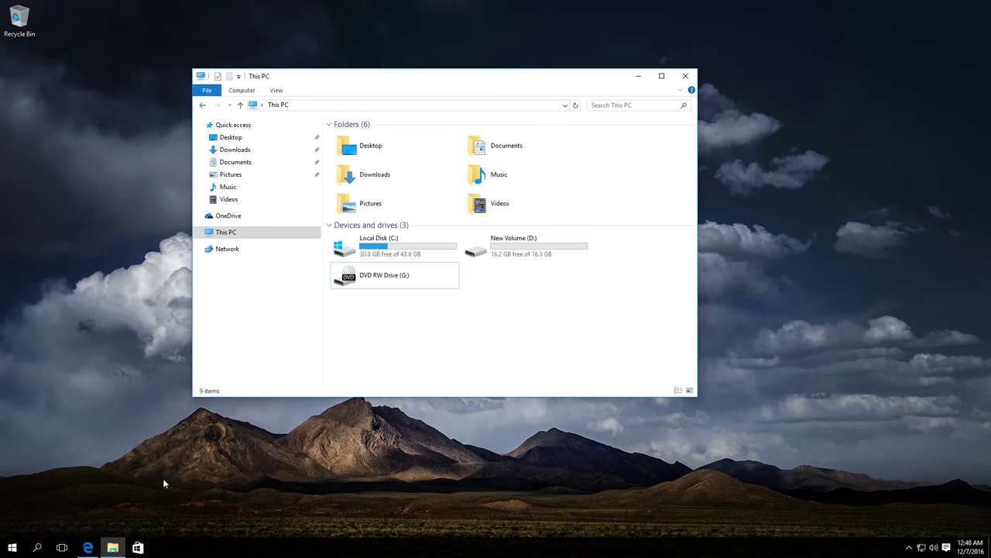
pyautogui.click(88, 546)
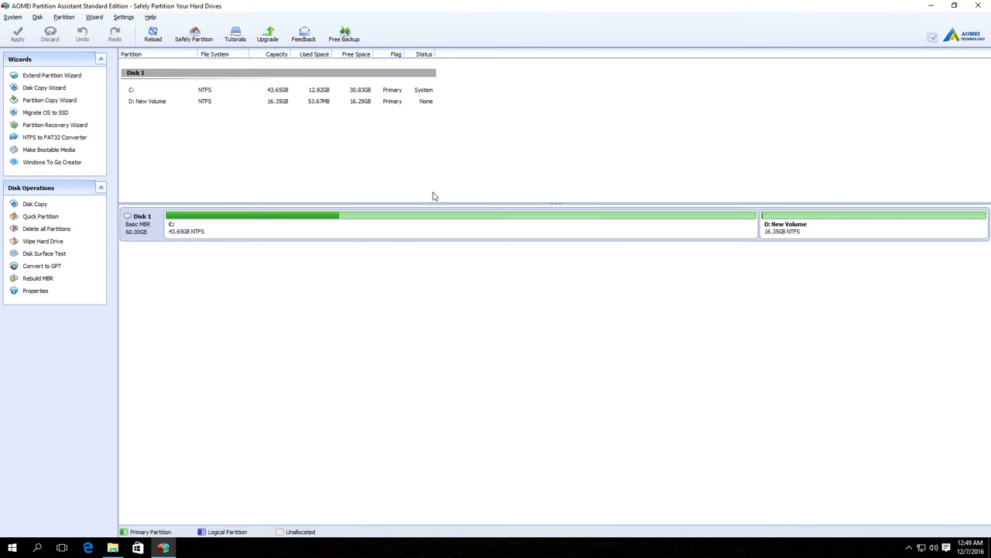
# Shrink D: from its front to 12.40GB, leaving 3.94GB unallocated before it
pyautogui.click(468, 231)
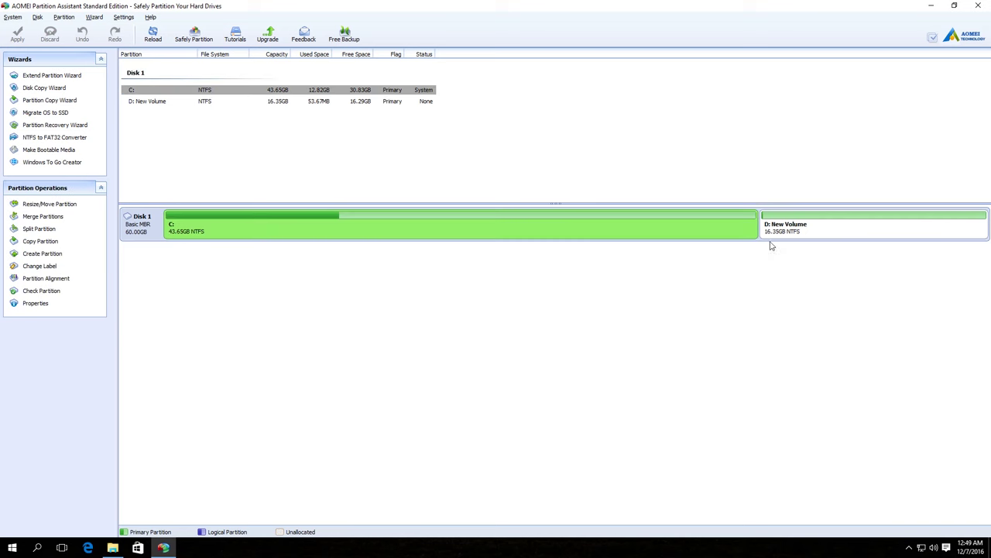
pyautogui.click(817, 233)
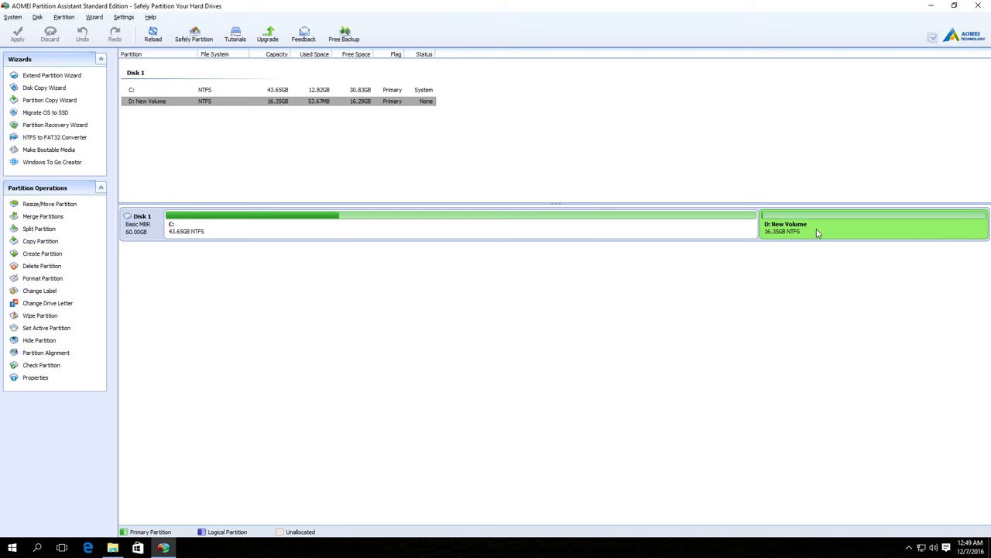
pyautogui.rightClick(816, 230)
pyautogui.click(829, 236)
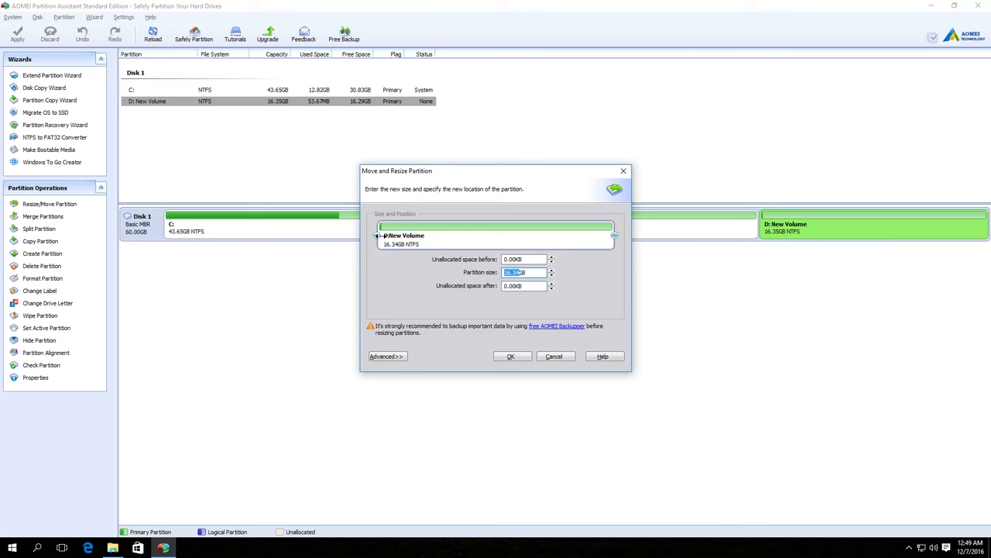
pyautogui.moveTo(379, 235); pyautogui.dragTo(434, 235)
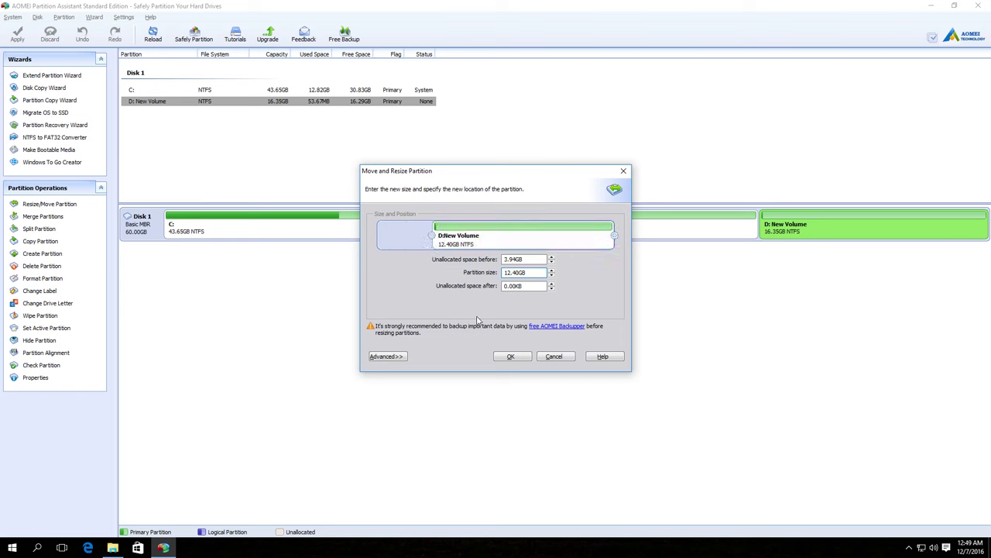
pyautogui.click(531, 357)
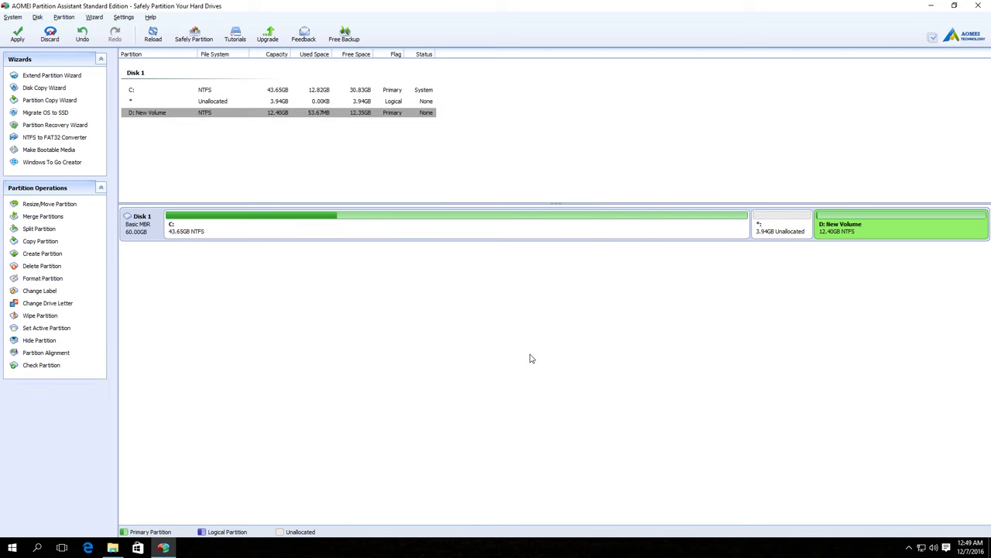
# Resize C: to 47.59GB by absorbing the 3.94GB of unallocated space
pyautogui.rightClick(625, 233)
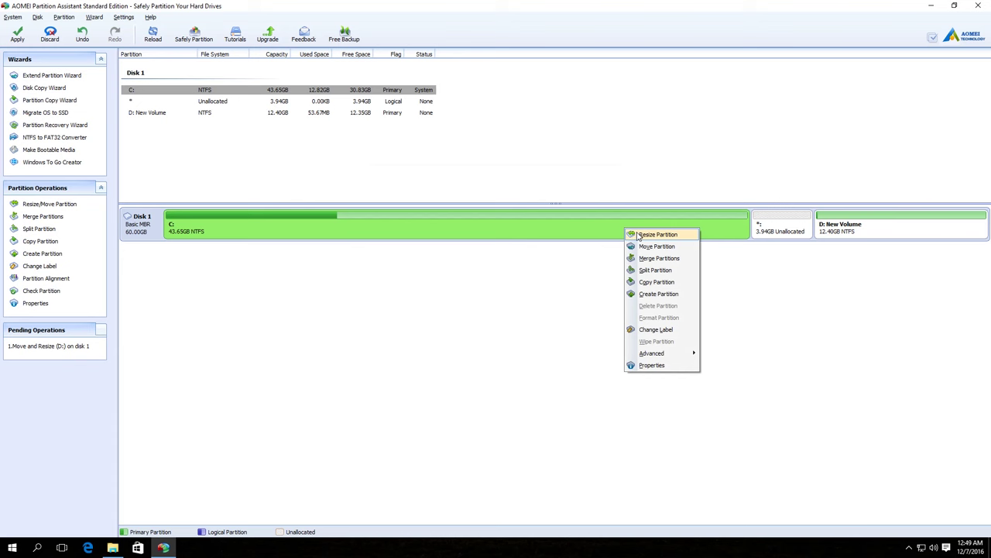
pyautogui.click(657, 234)
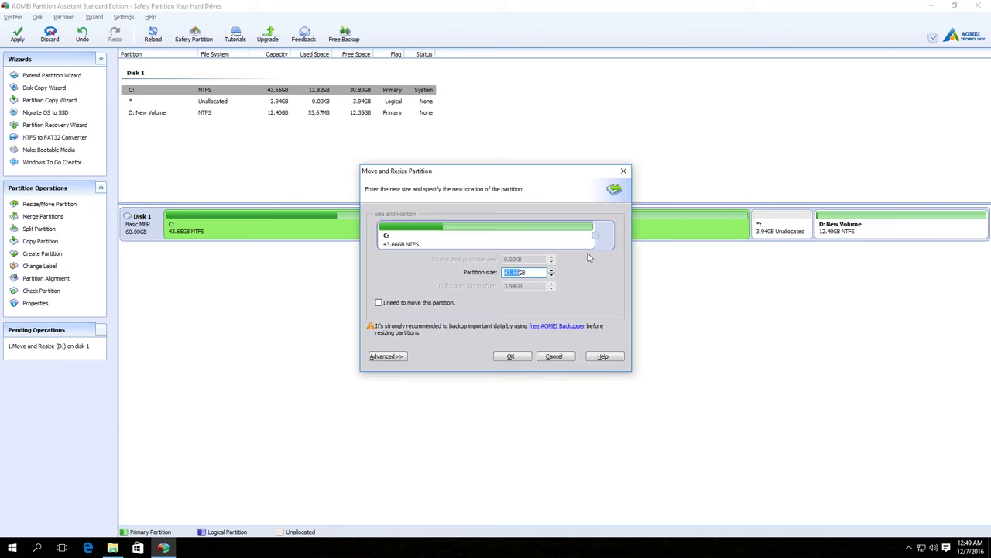
pyautogui.moveTo(597, 233); pyautogui.dragTo(627, 238)
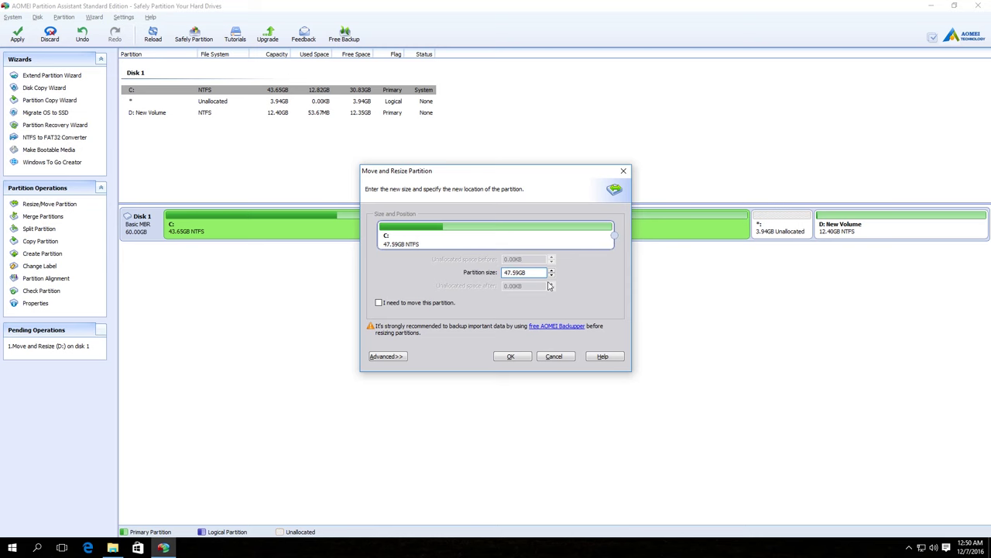
pyautogui.click(512, 356)
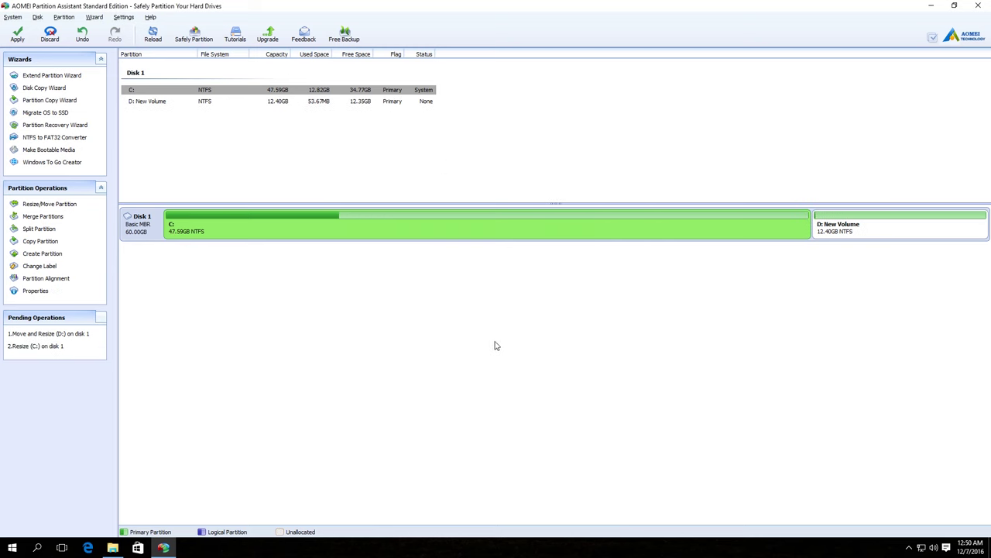
# Apply both pending operations, confirm execution, and dismiss the completion message
pyautogui.click(17, 32)
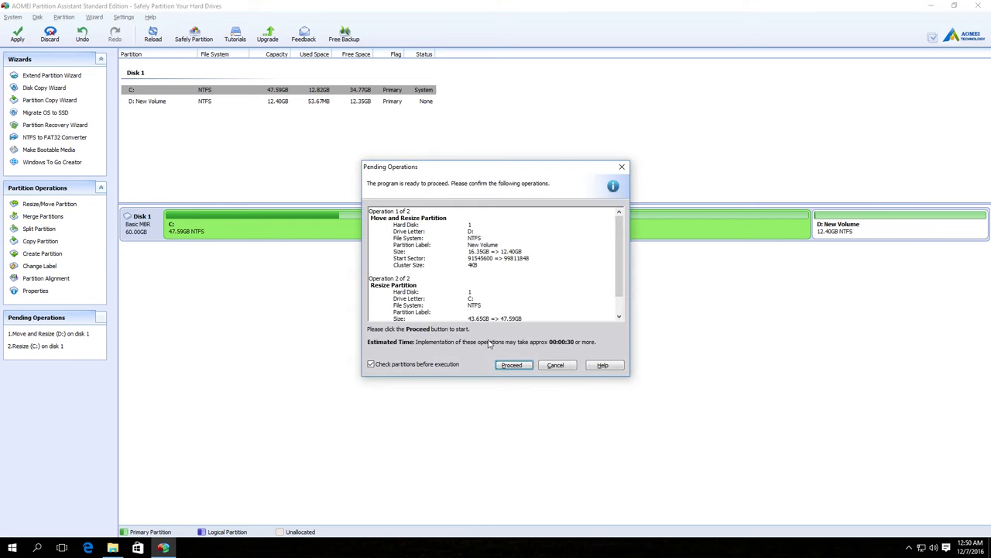
pyautogui.click(518, 371)
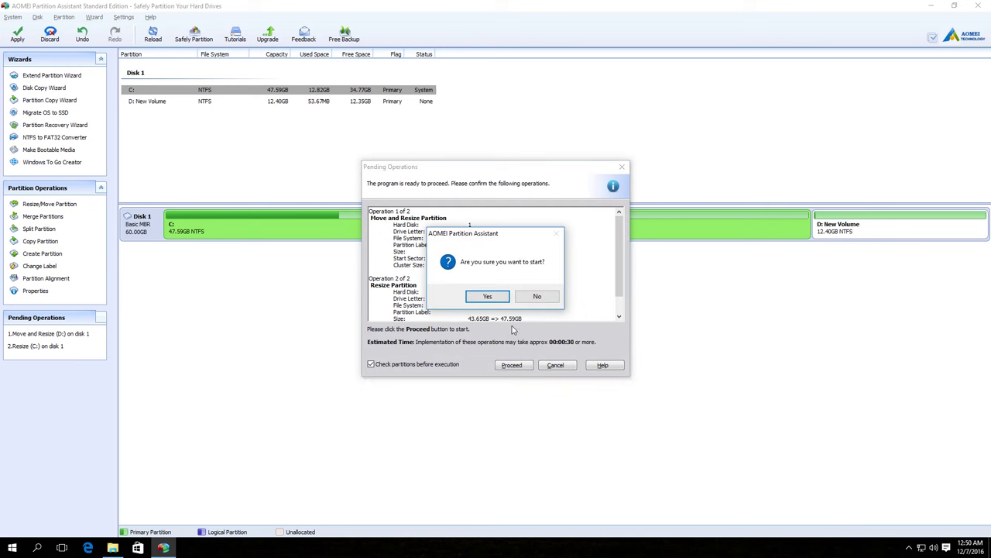
pyautogui.click(489, 297)
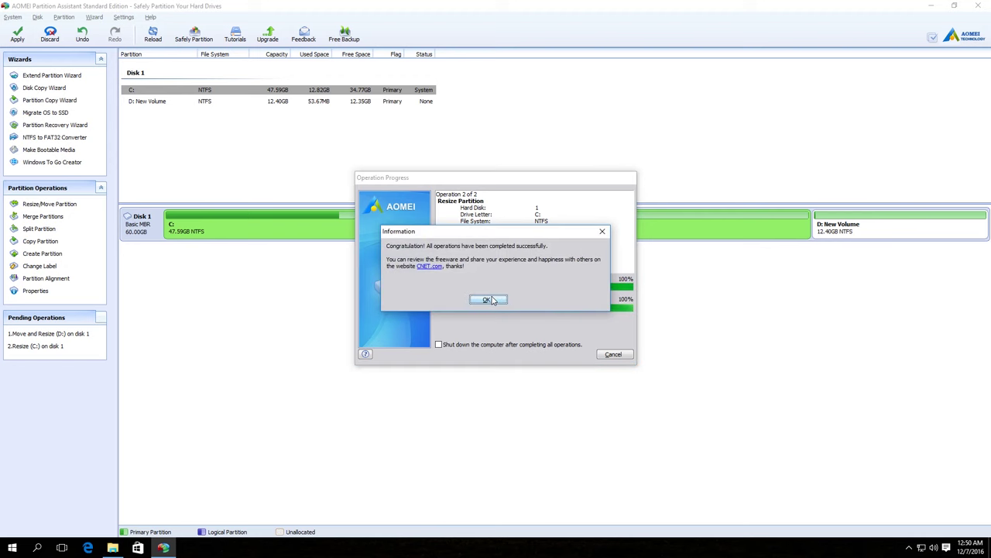
pyautogui.click(487, 300)
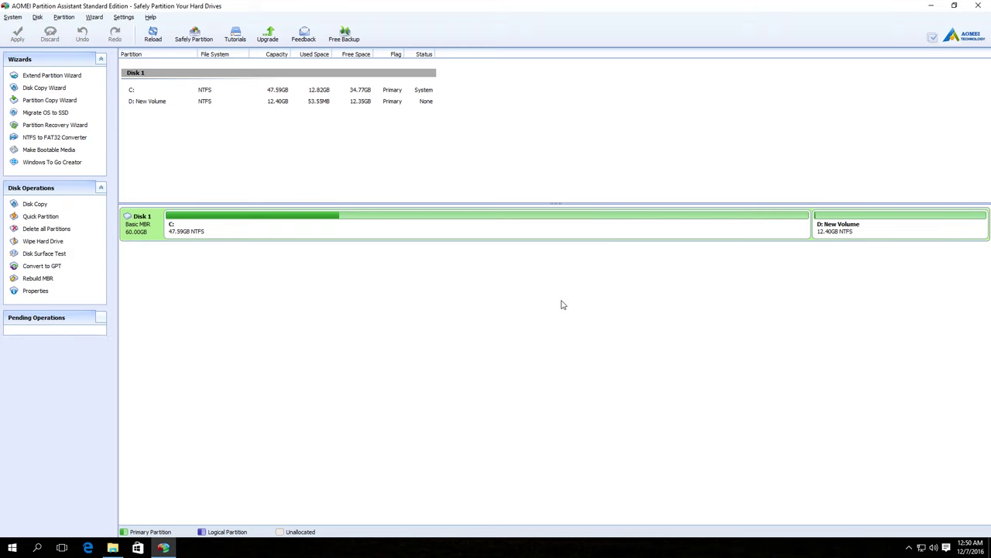
# Close AOMEI Partition Assistant to view This PC with D: now at 12.4 GB
pyautogui.click(978, 5)
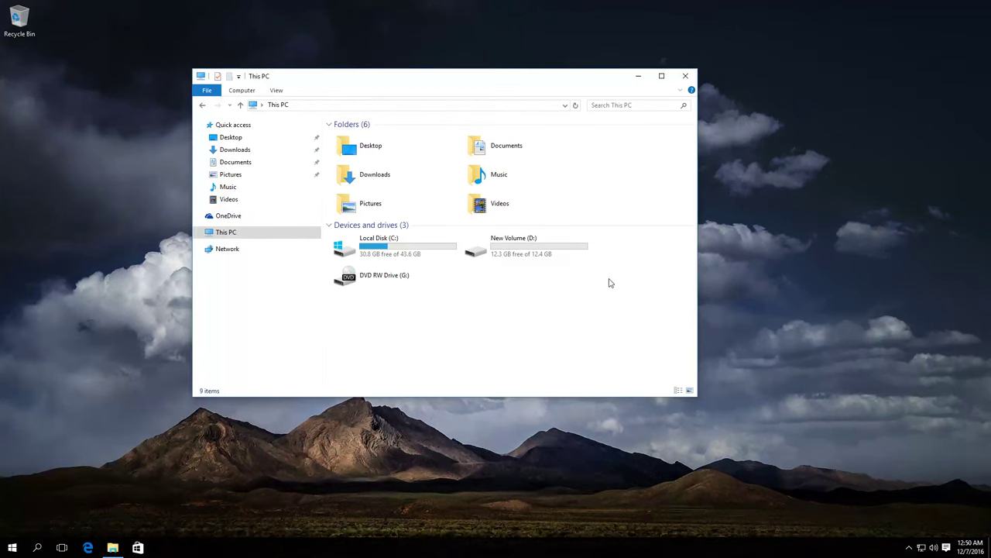